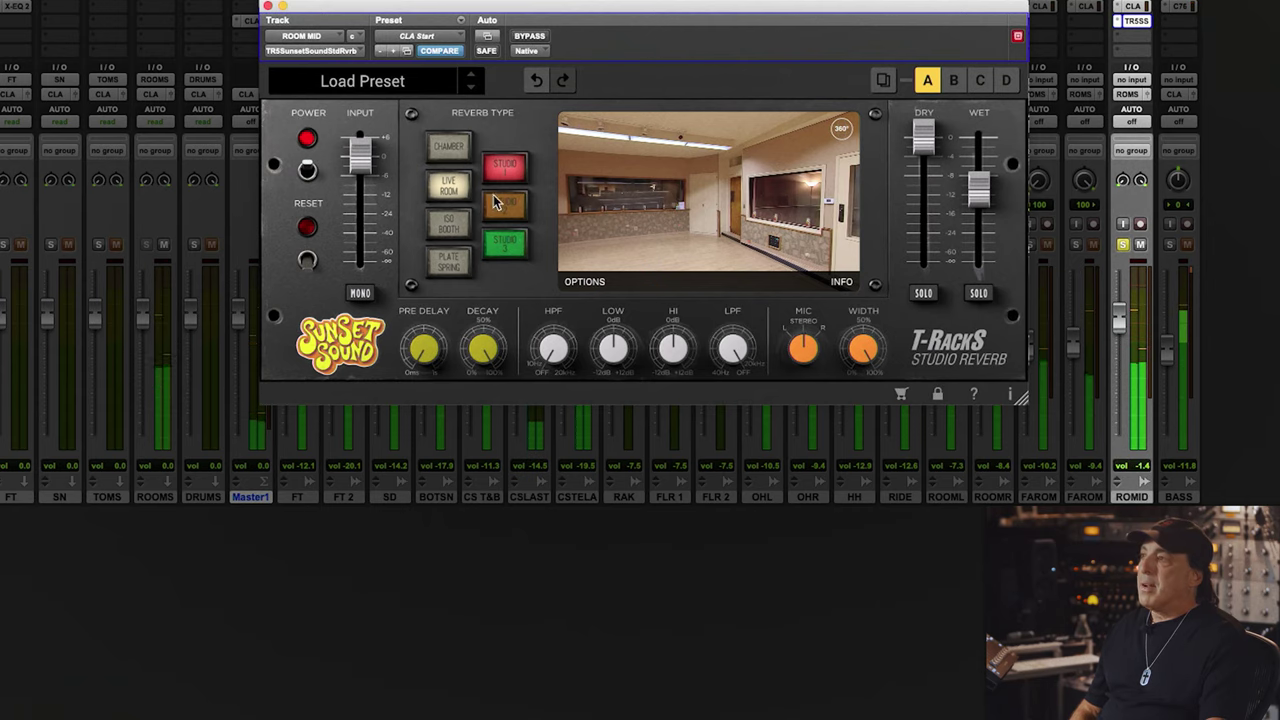
- Audition the Studio 2 and Studio 3 reverb rooms, then return to Studio 1
left_click(505, 206)
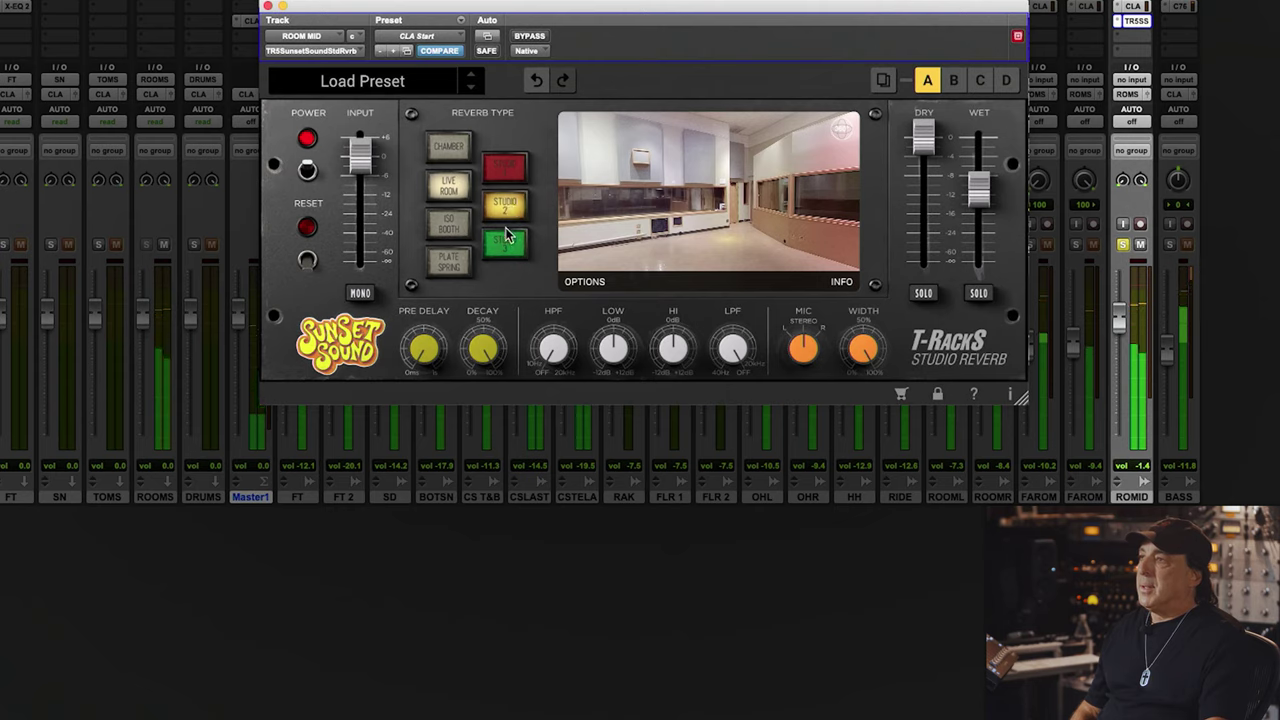
left_click(505, 244)
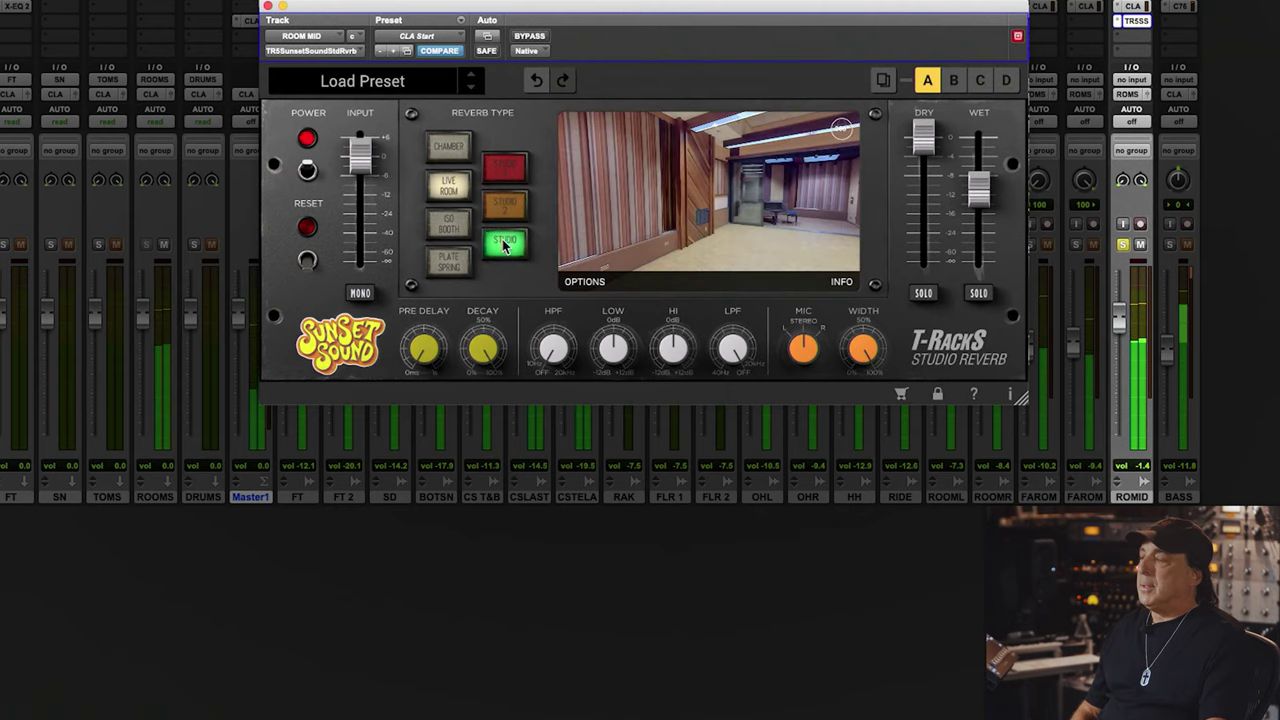
left_click(502, 172)
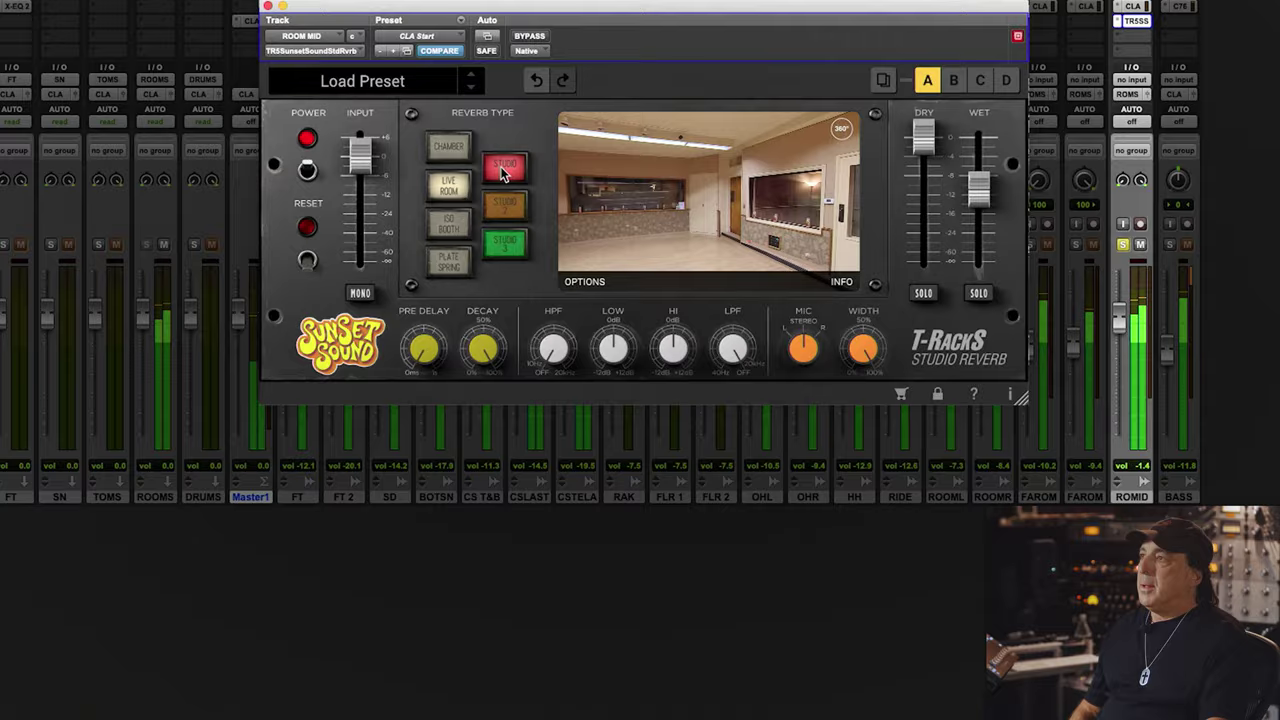